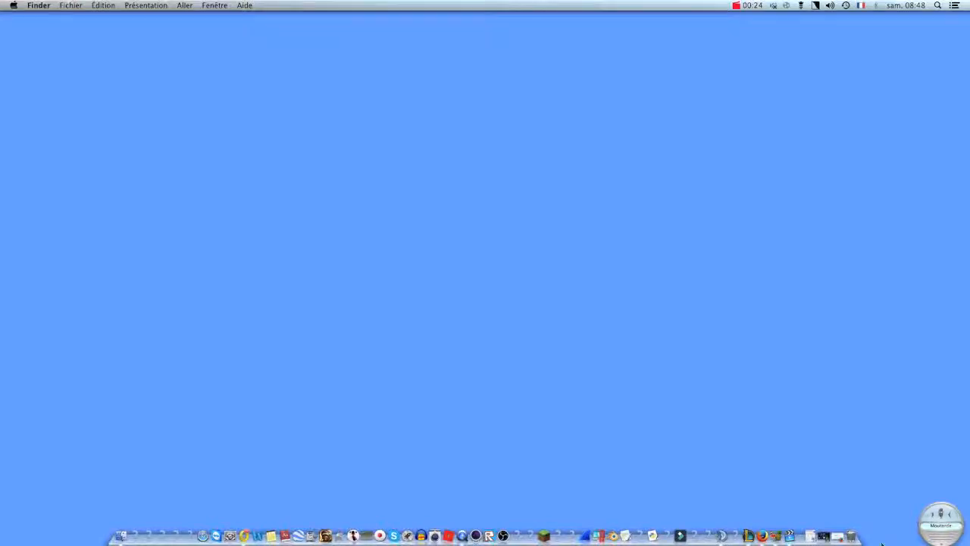
Step: Open HandBrake and browse its device presets, including iPod, iPhone, iPad and Android, then minimize its window
left_click(788, 535)
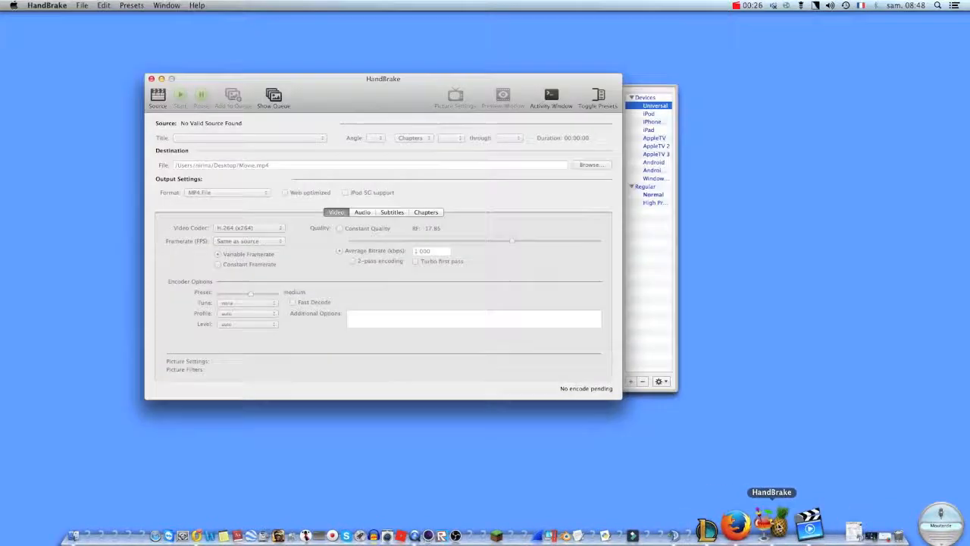
left_click(648, 113)
left_click(649, 121)
left_click(649, 130)
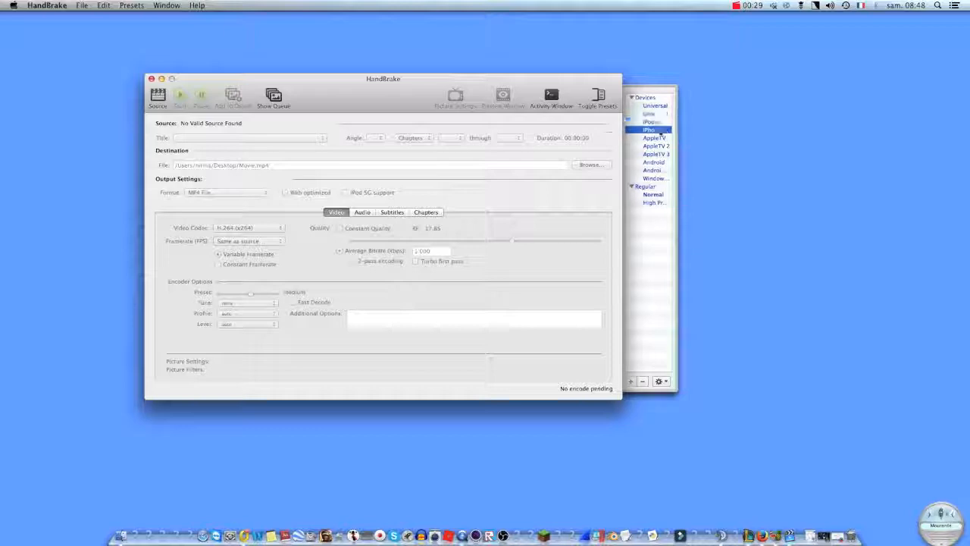
left_click(670, 163)
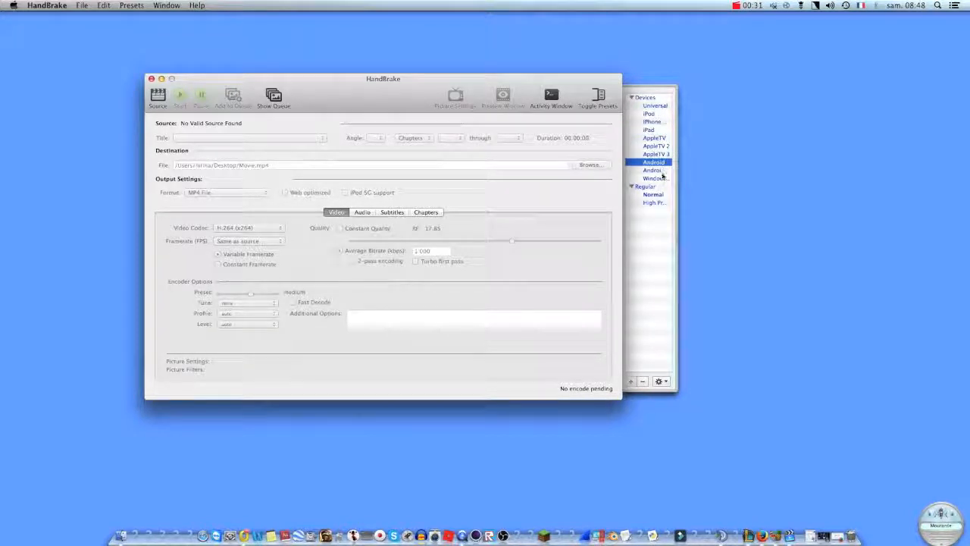
left_click(645, 187)
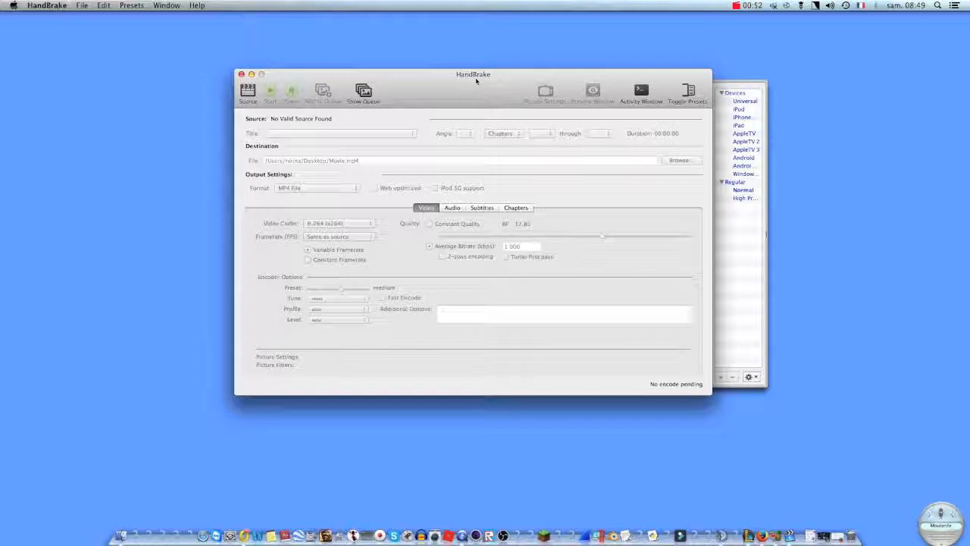
left_click(251, 75)
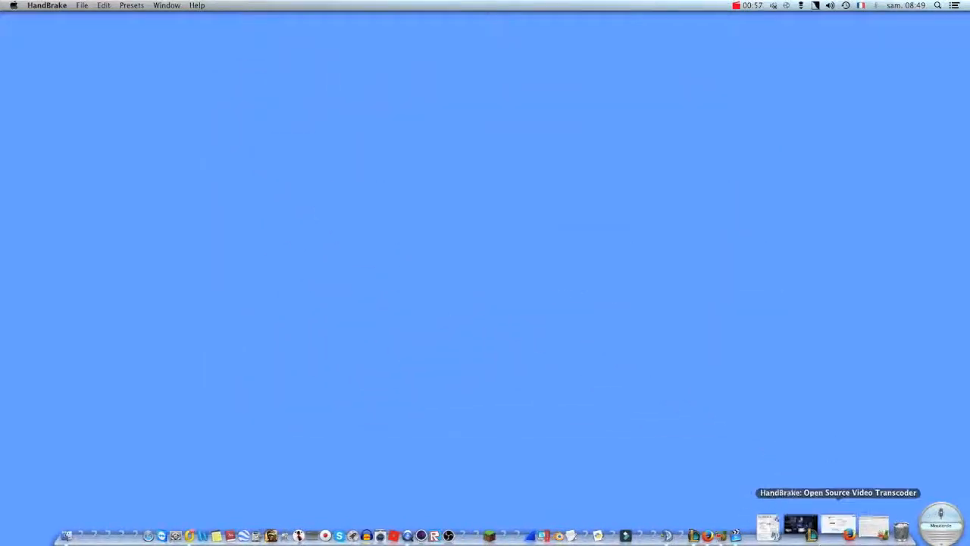
Step: Switch to Firefox and download HandBrake 1.0.7 for Mac OS X from handbrake.fr, saving the file to disk
left_click(830, 531)
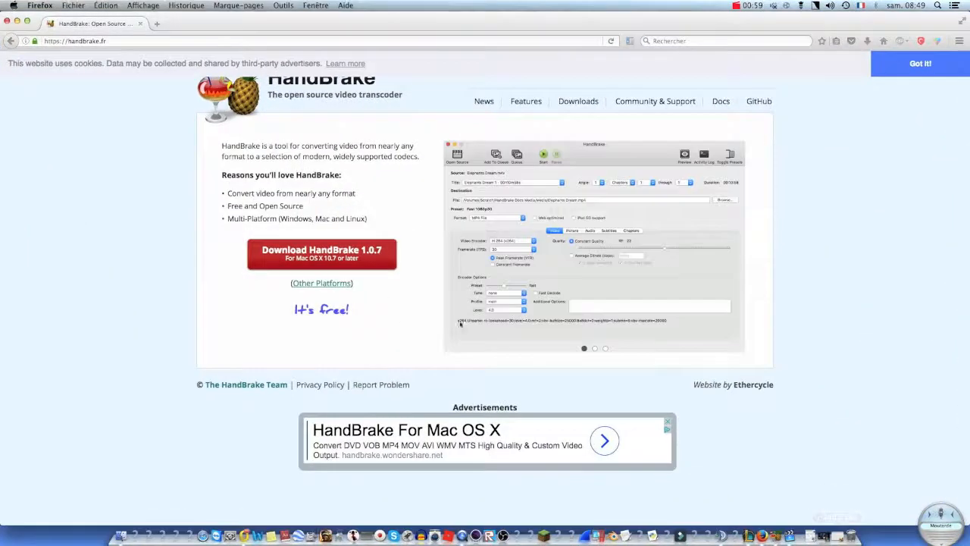
left_click_drag(279, 16, 308, 19)
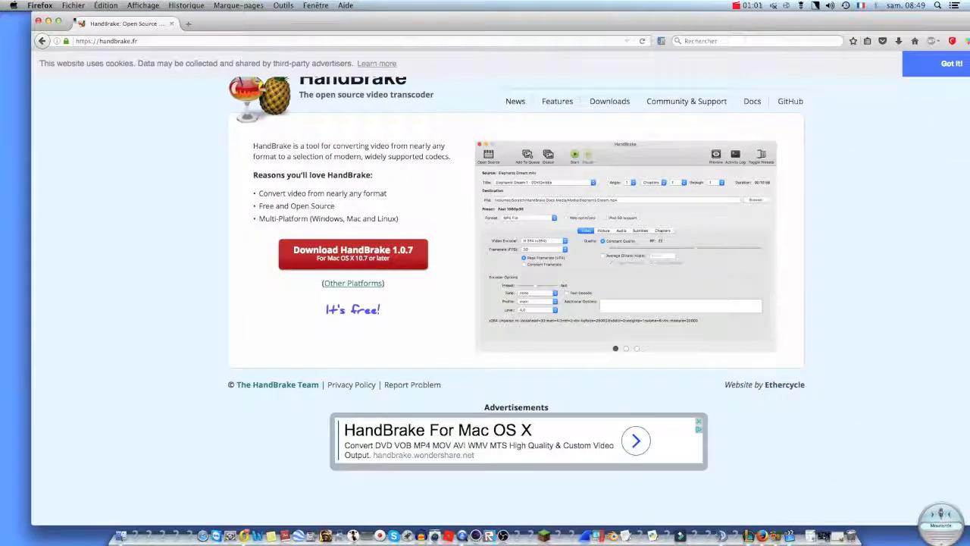
double_click(62, 21)
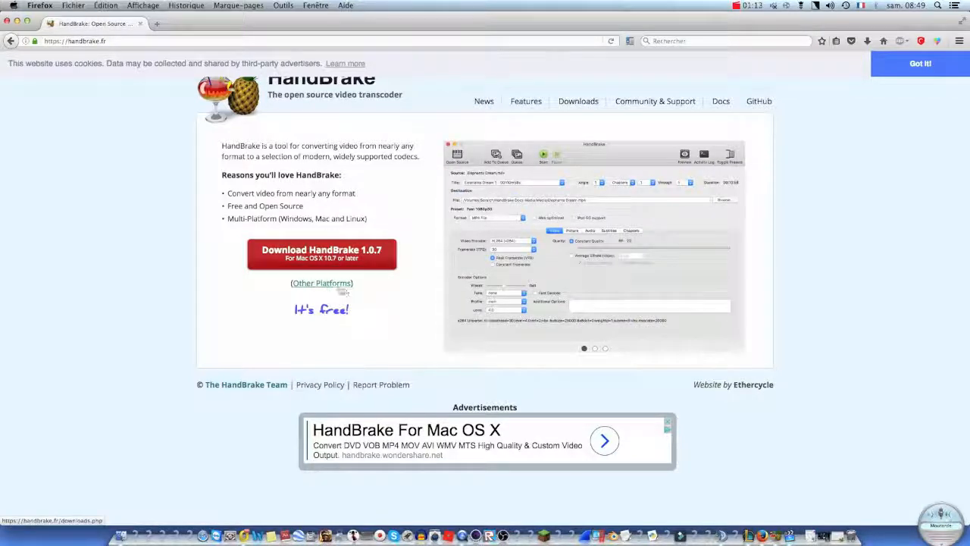
left_click(333, 248)
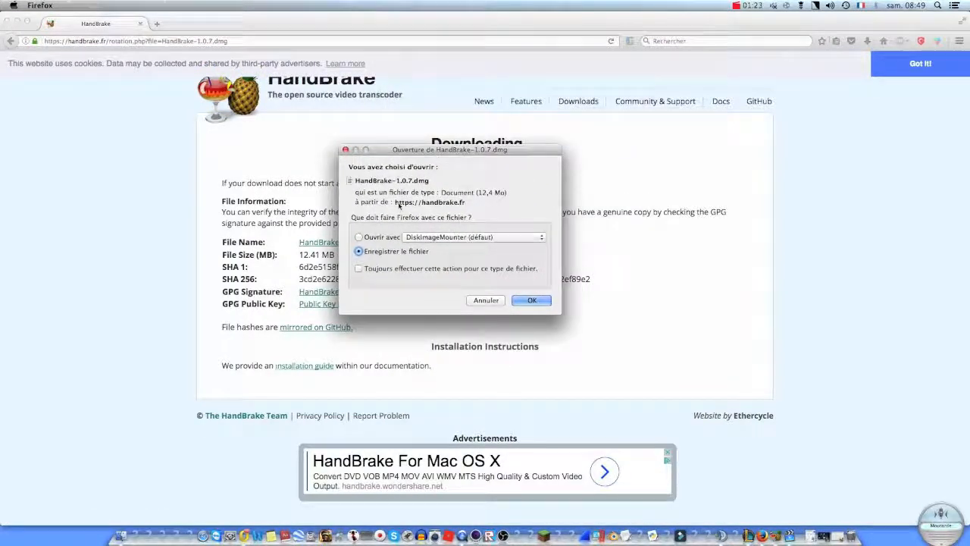
left_click(531, 300)
Step: Check the download progress of HandBrake-1.0.7.dmg in the browser and reposition the browser window
left_click_drag(881, 27, 885, 101)
left_click(875, 121)
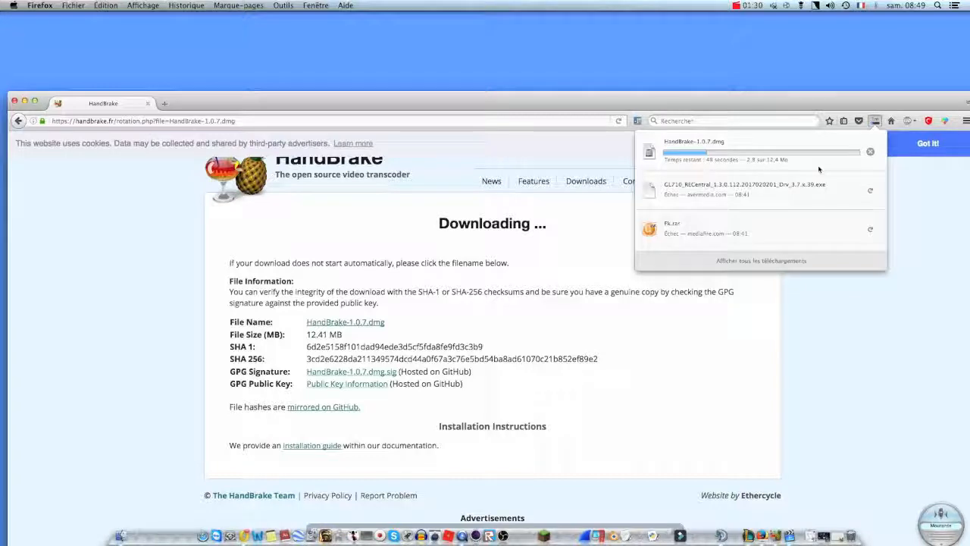
left_click_drag(743, 98, 752, 33)
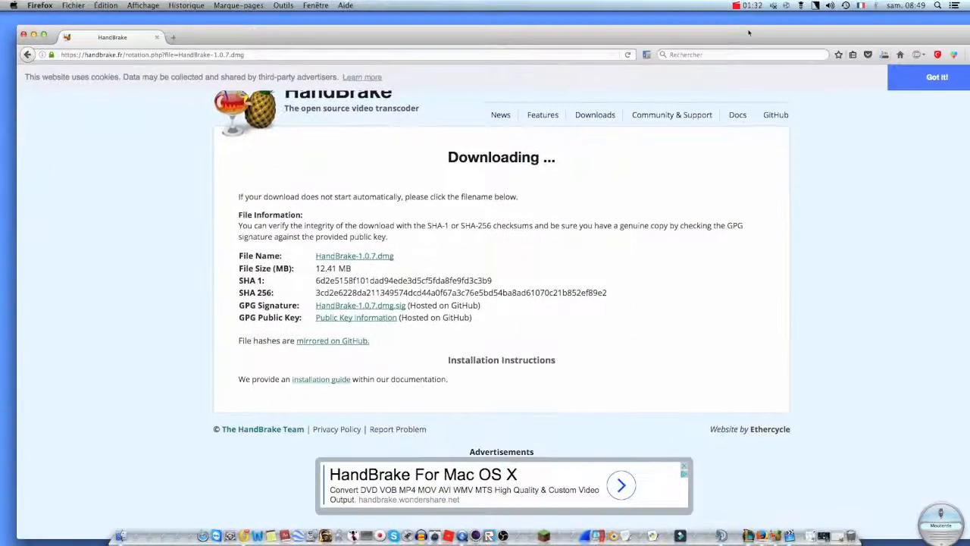
left_click_drag(249, 30, 235, 210)
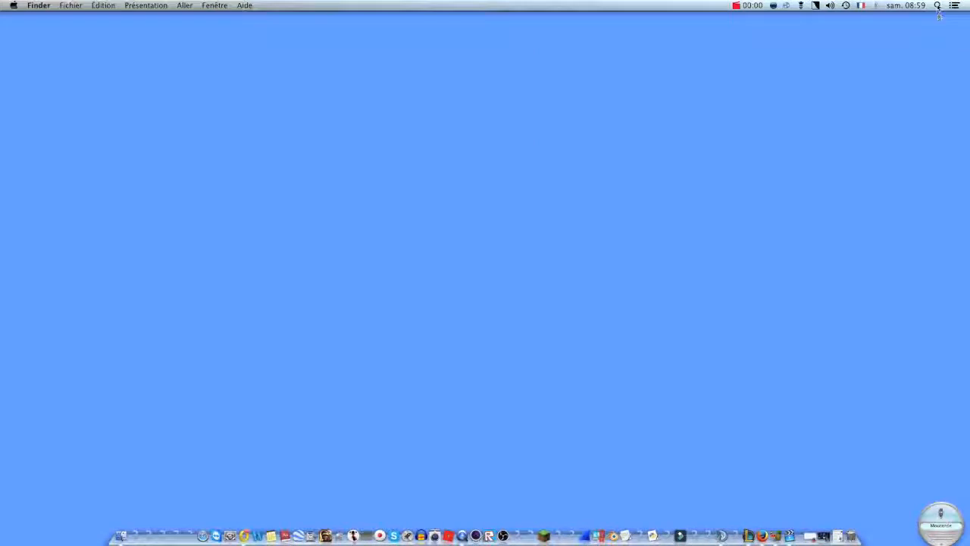
Step: Search the Mac for "Hand", open the HandBrake-1.0.7.dmg disk image and launch HandBrake from it
left_click(937, 6)
type("Hand")
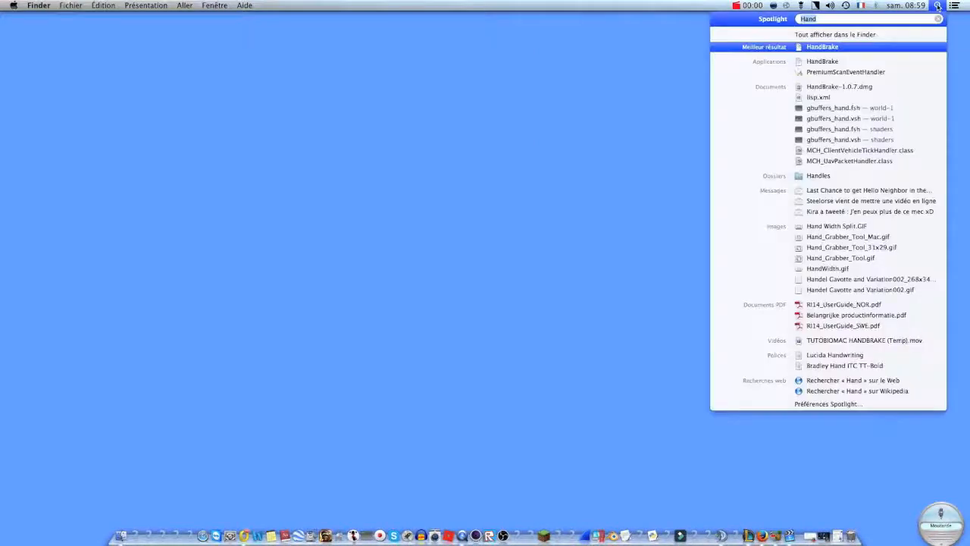
left_click(812, 89)
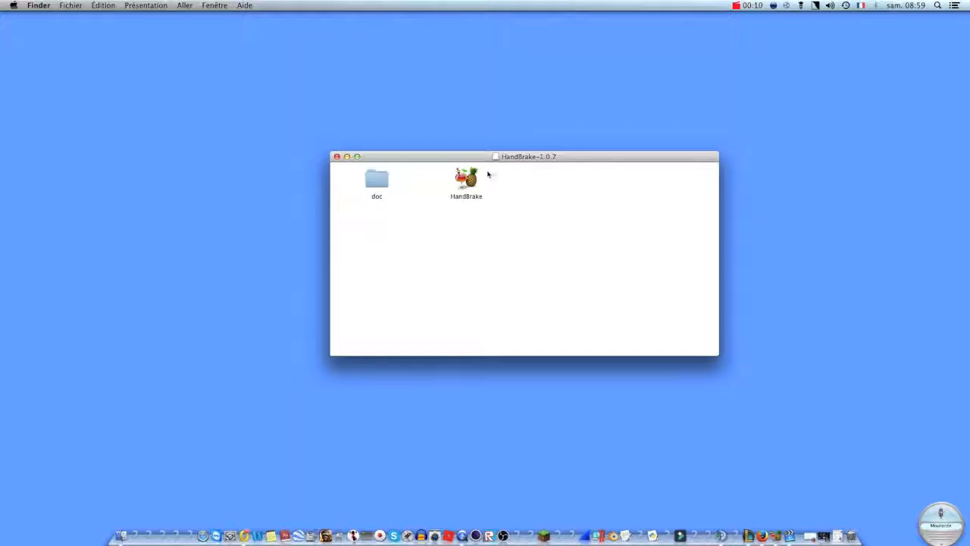
left_click(466, 180)
left_click(444, 192)
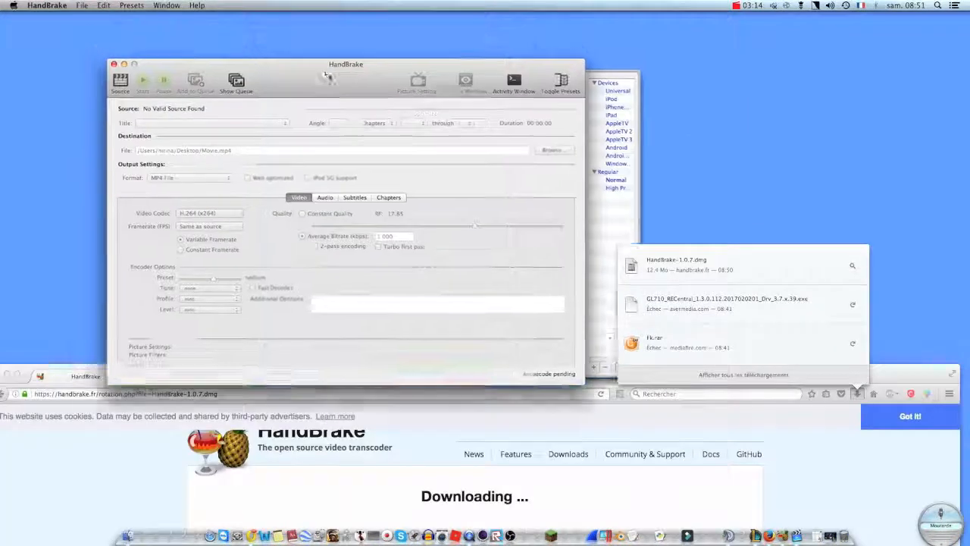
Step: Put the browser window away and place the HandBrake window in the middle of the desktop
left_click_drag(346, 65, 472, 18)
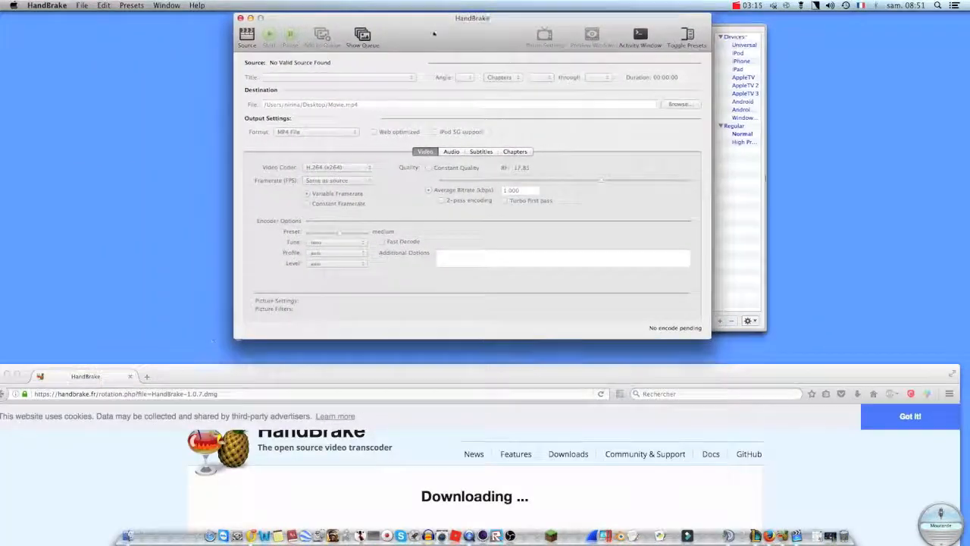
left_click(402, 385)
key("super+q")
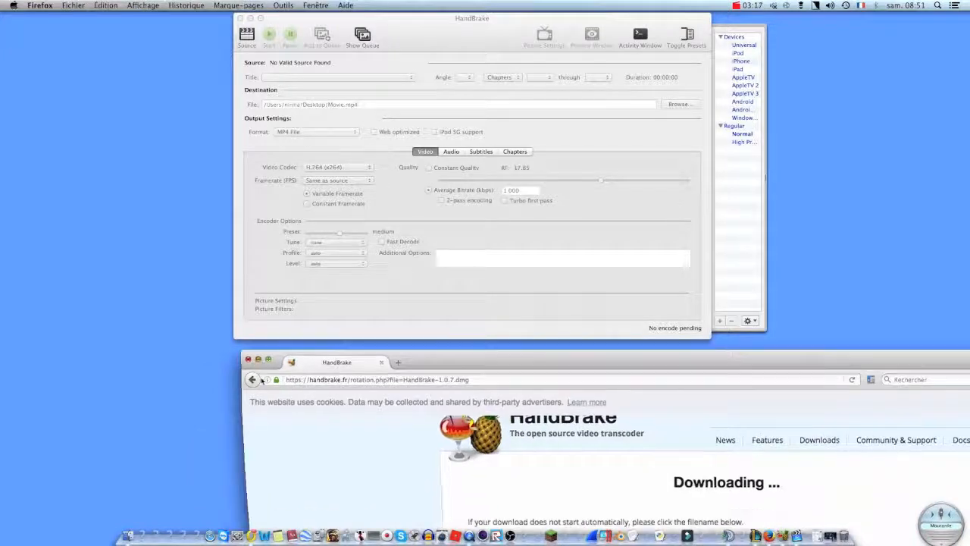
left_click_drag(452, 39, 456, 99)
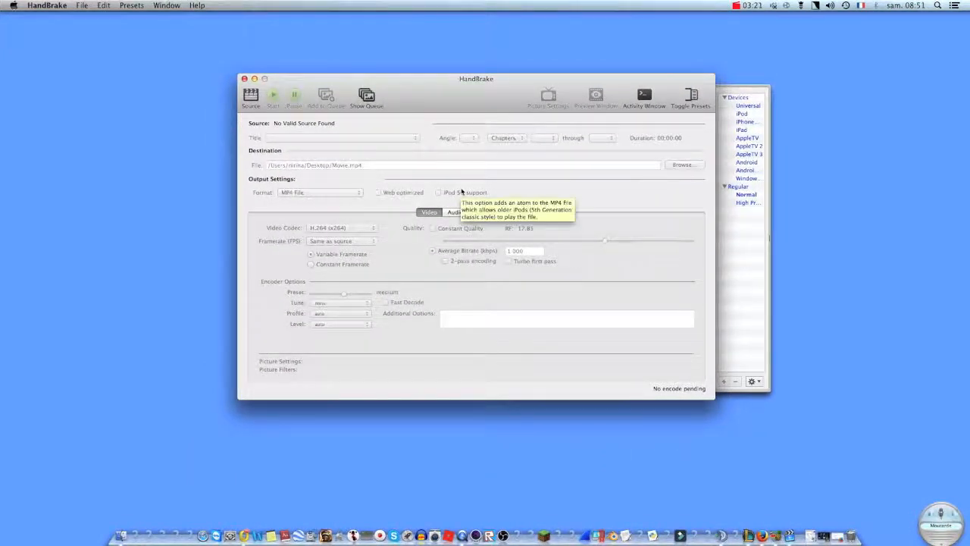
left_click_drag(415, 75, 408, 72)
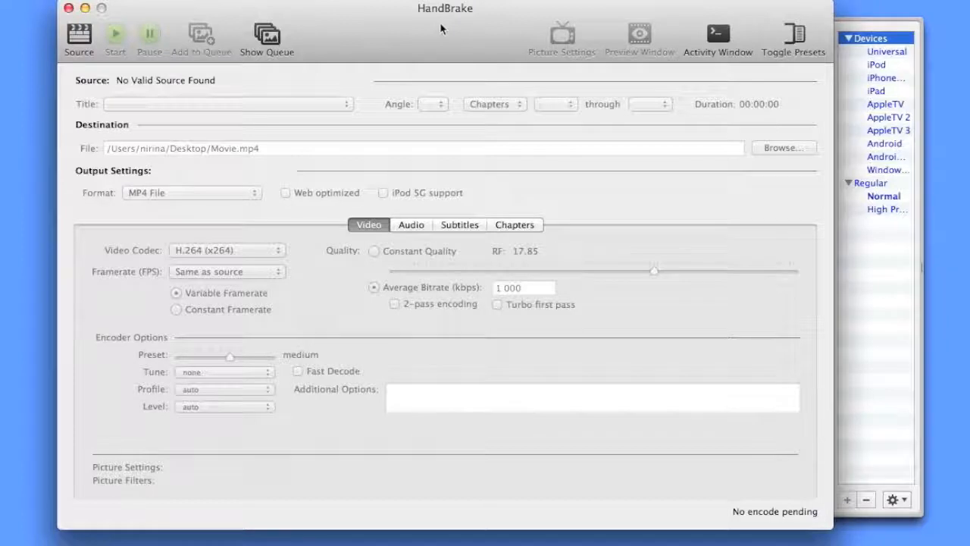
Step: Select the iPhone & iPod touch preset among the HandBrake device presets
left_click(877, 53)
left_click(878, 65)
left_click(876, 40)
left_click(876, 64)
key("Up")
key("Up")
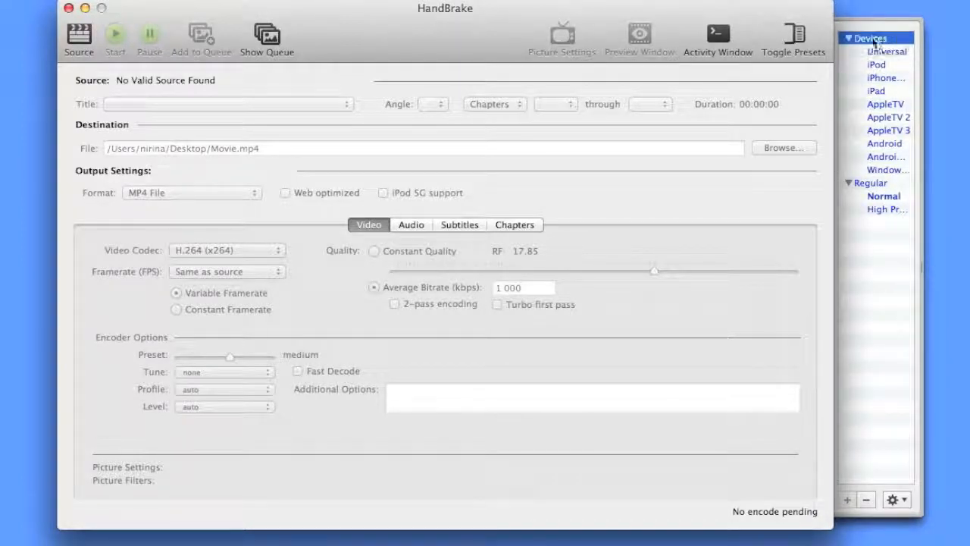
left_click(886, 79)
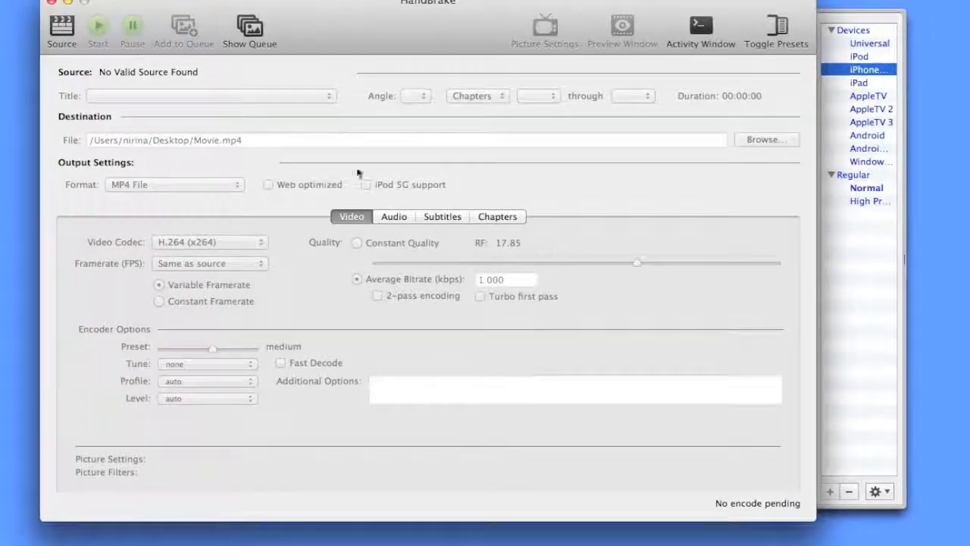
Step: Look through the audio, subtitle and chapter settings and return to the video settings
left_click(416, 228)
left_click(443, 217)
left_click(497, 217)
left_click(443, 216)
left_click(351, 218)
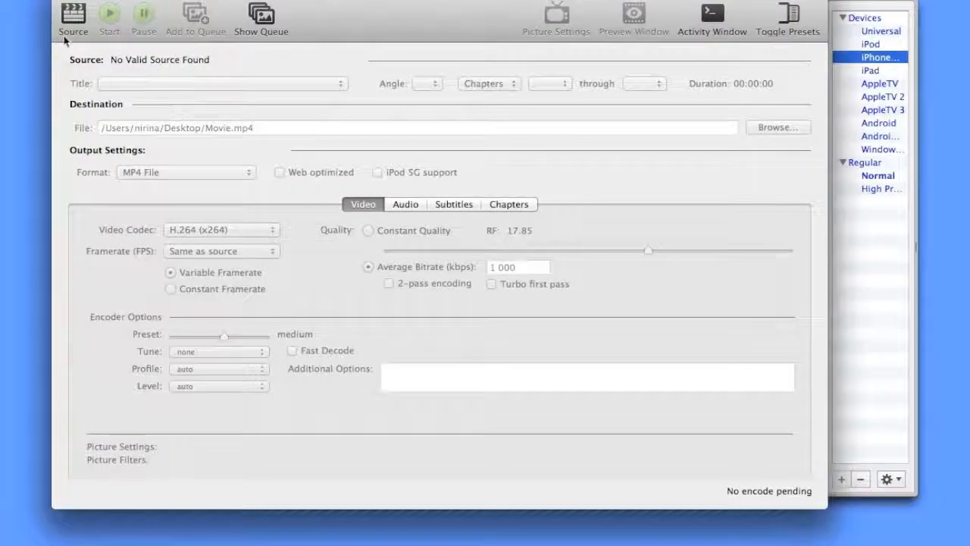
Step: Load BUILDWAAAR.mp4 as the source video, finding it with a search for "Build"
left_click(71, 26)
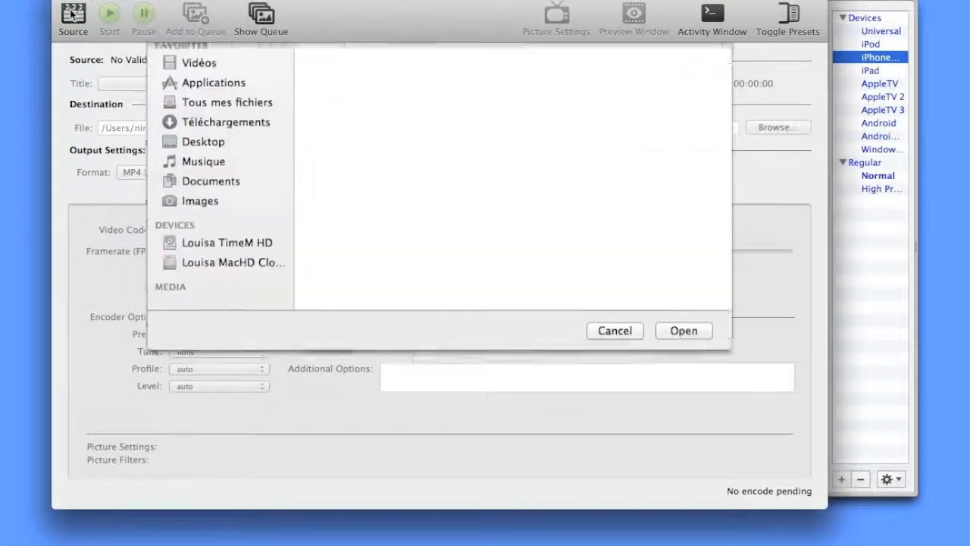
left_click(540, 60)
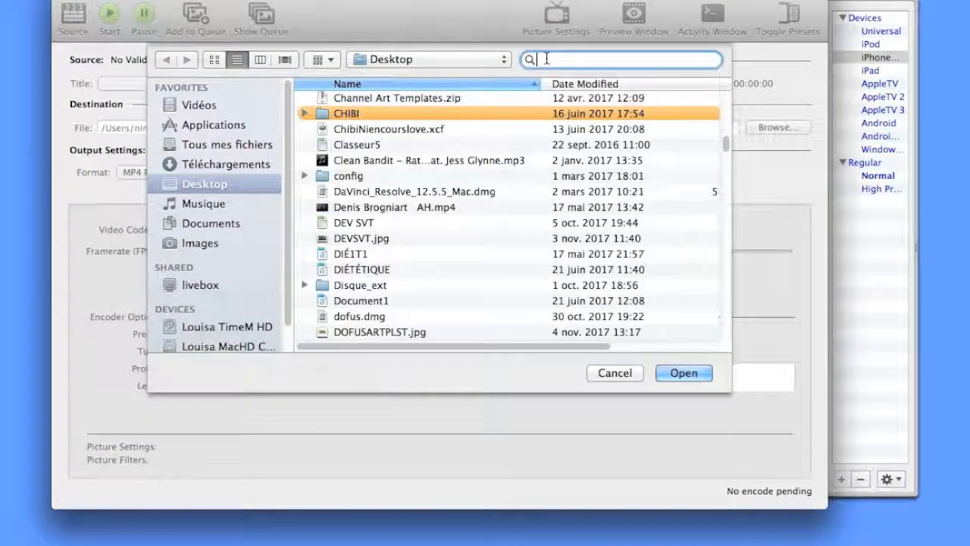
type("Build")
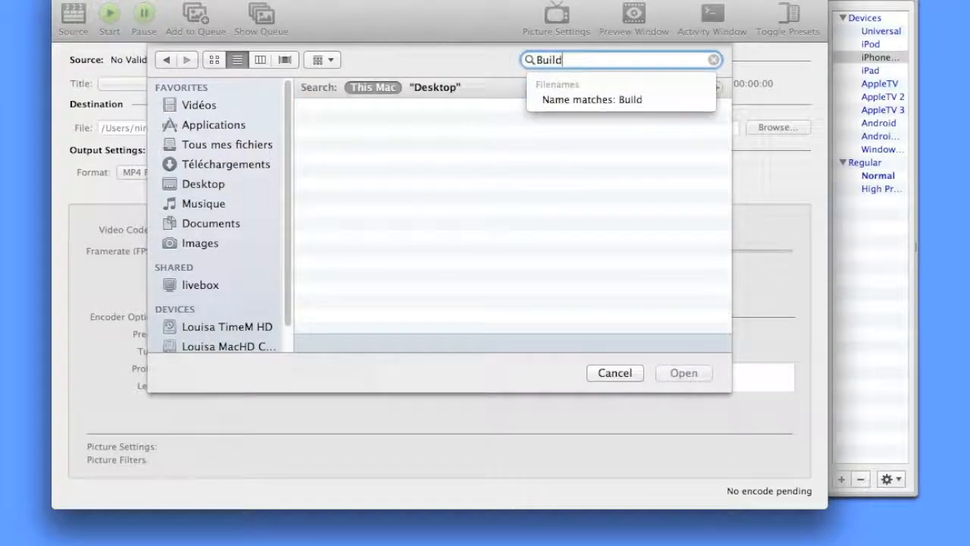
left_click(410, 127)
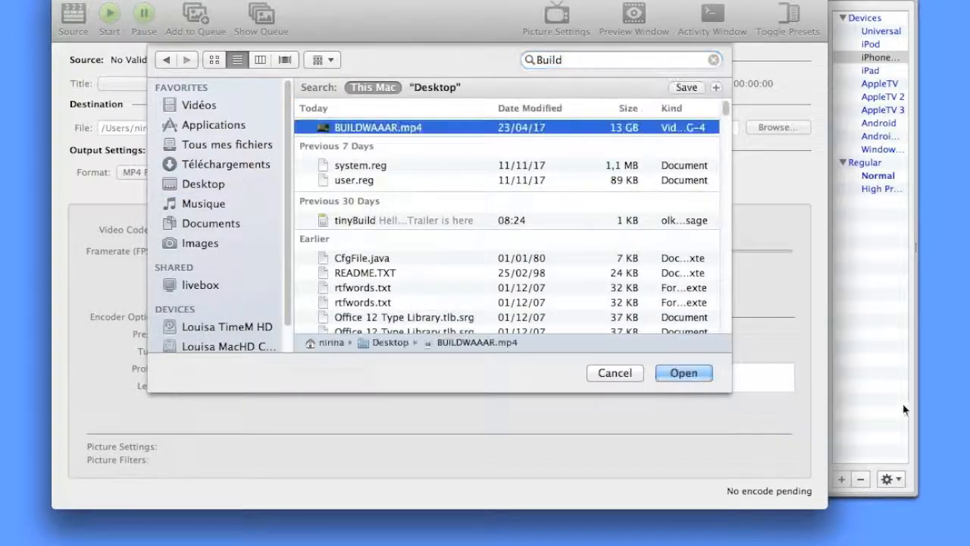
left_click(691, 374)
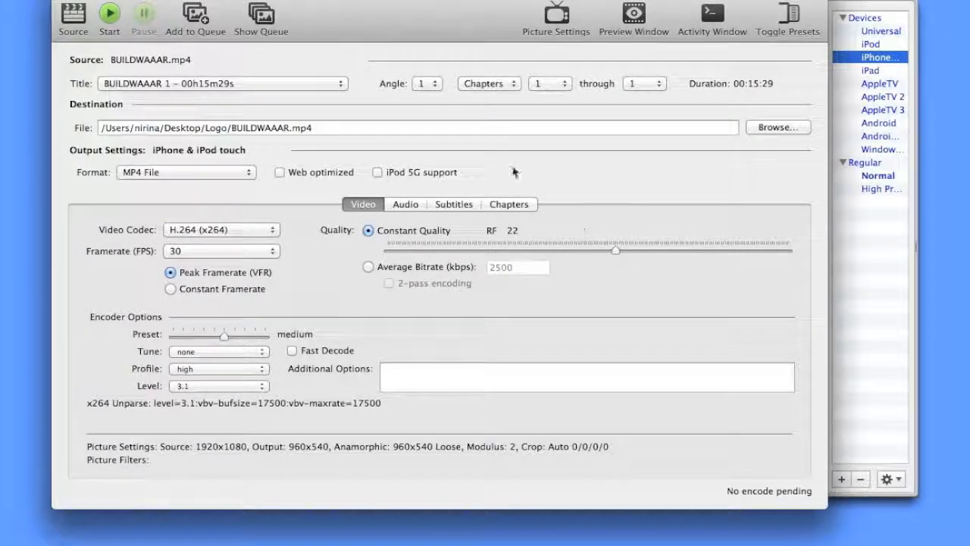
Step: Choose BUILDWAAAR 1 as the title and MP4 File as the output format
left_click(179, 90)
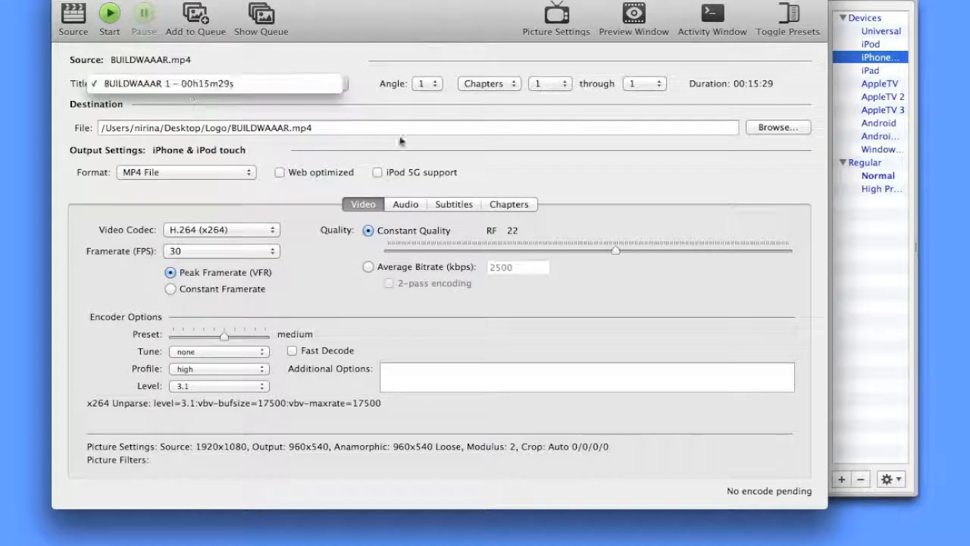
left_click(206, 95)
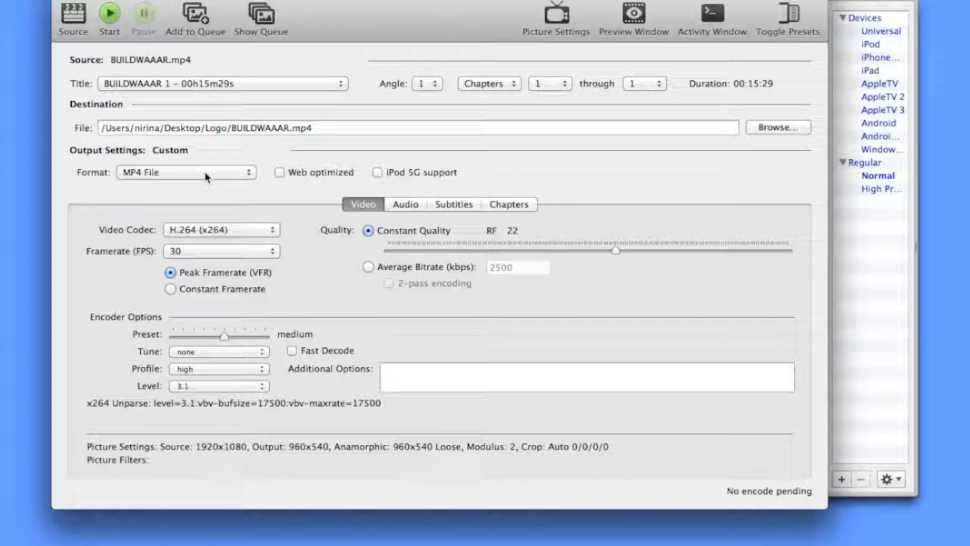
left_click(205, 176)
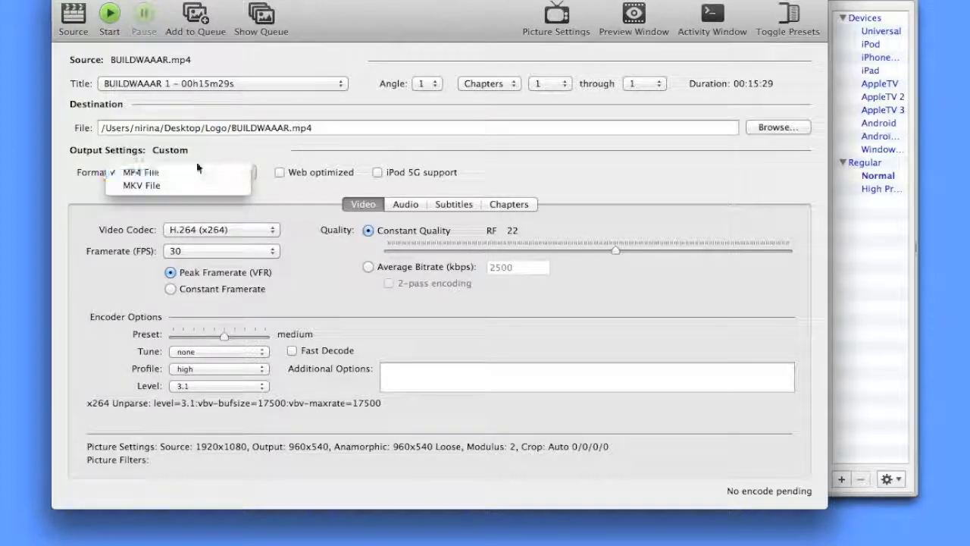
left_click(194, 169)
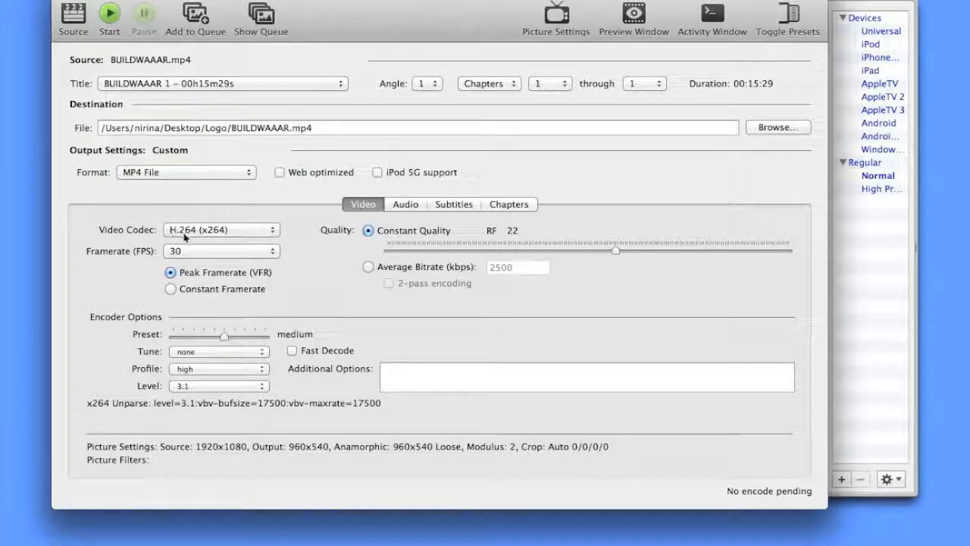
Step: Set the video codec to H.264 (x264) and the framerate to 30 FPS
left_click(228, 229)
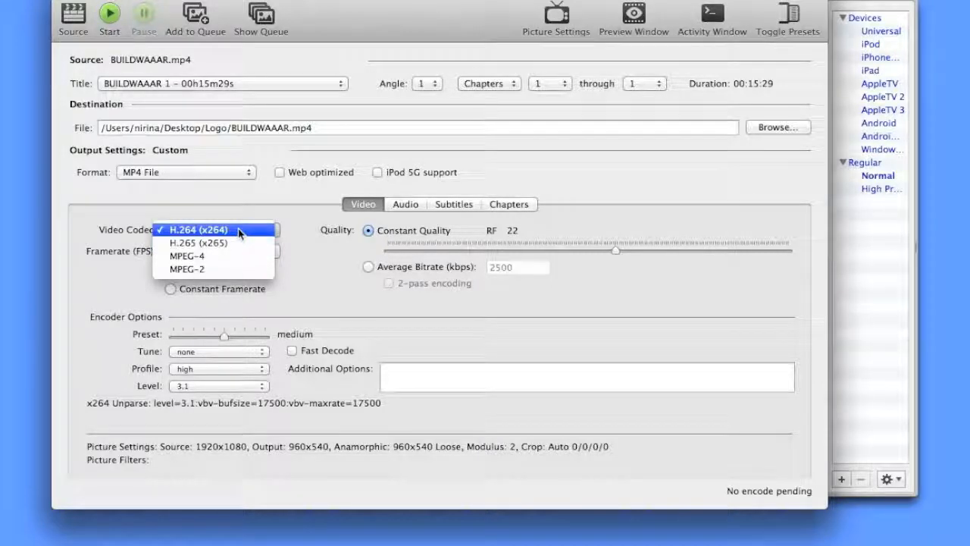
left_click(238, 229)
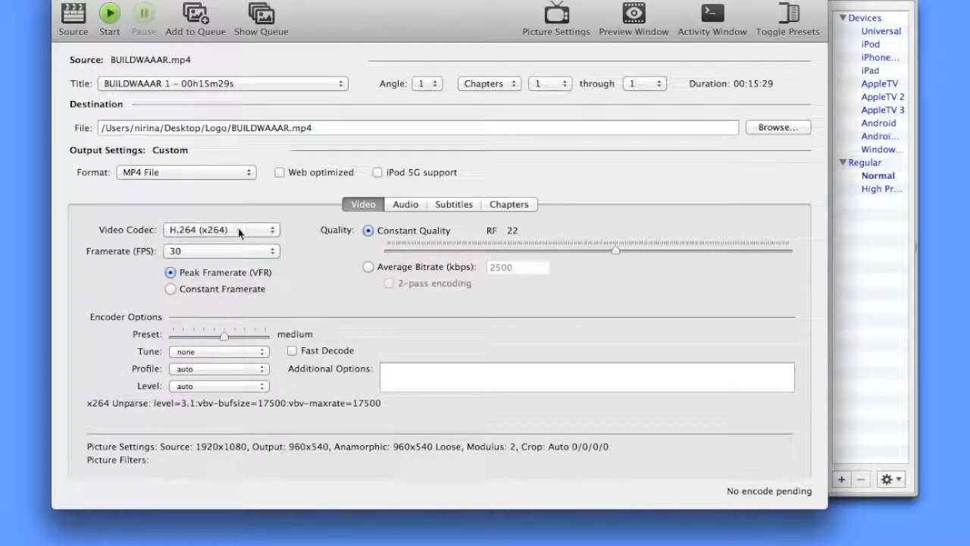
left_click(192, 253)
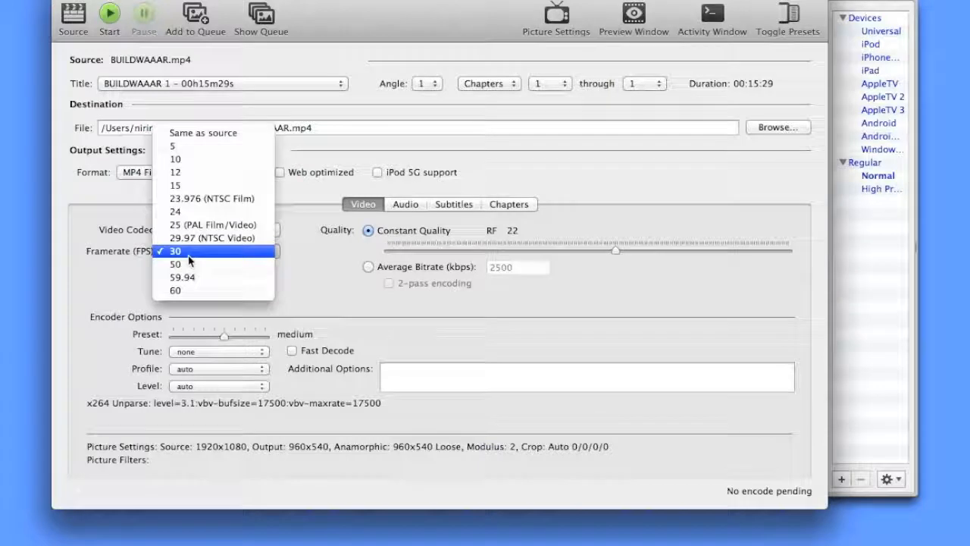
left_click(190, 256)
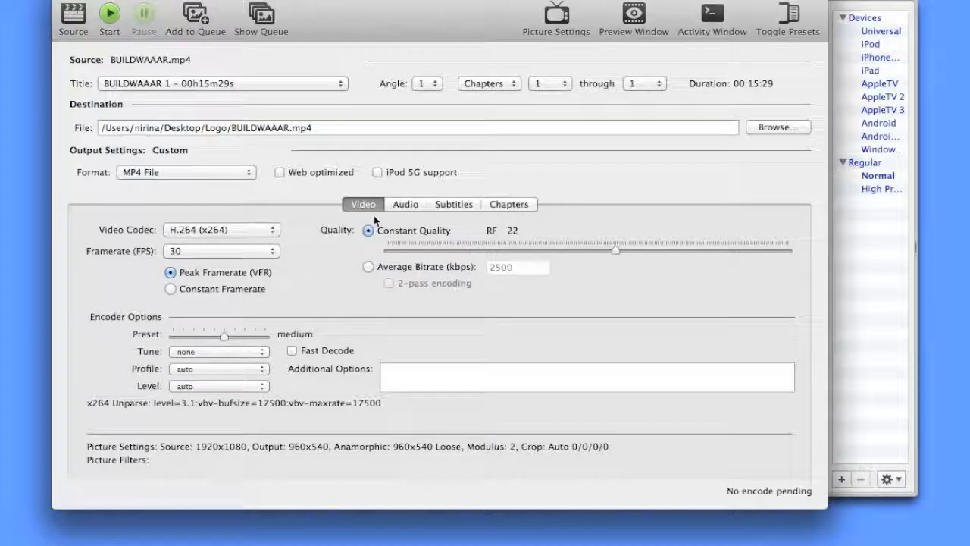
Step: Set the constant quality to RF 19 and view the destination folder choices for the output file without changing them
left_click_drag(617, 249, 646, 250)
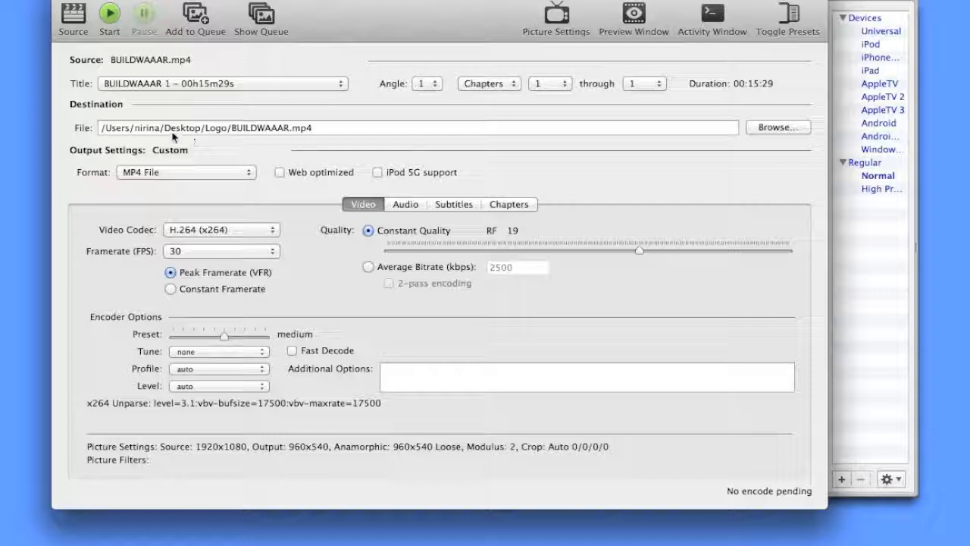
left_click(778, 127)
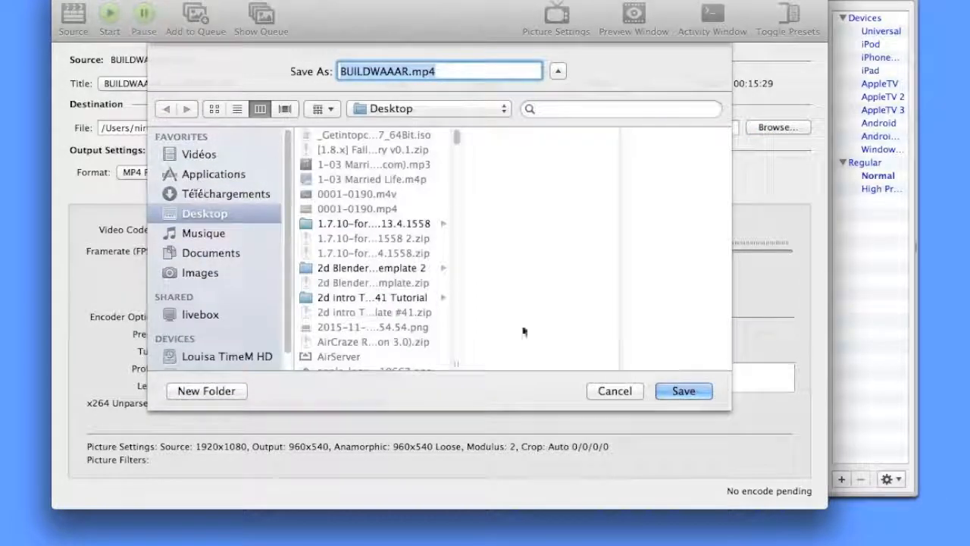
left_click(615, 390)
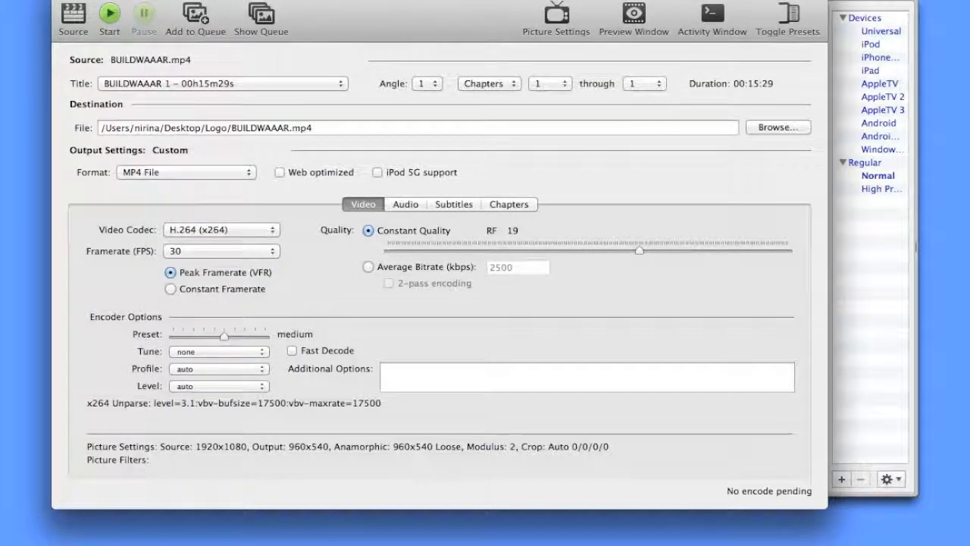
Step: Review the audio track's mixdown options, keeping Stereo, and look through the subtitle and chapter settings
left_click(405, 204)
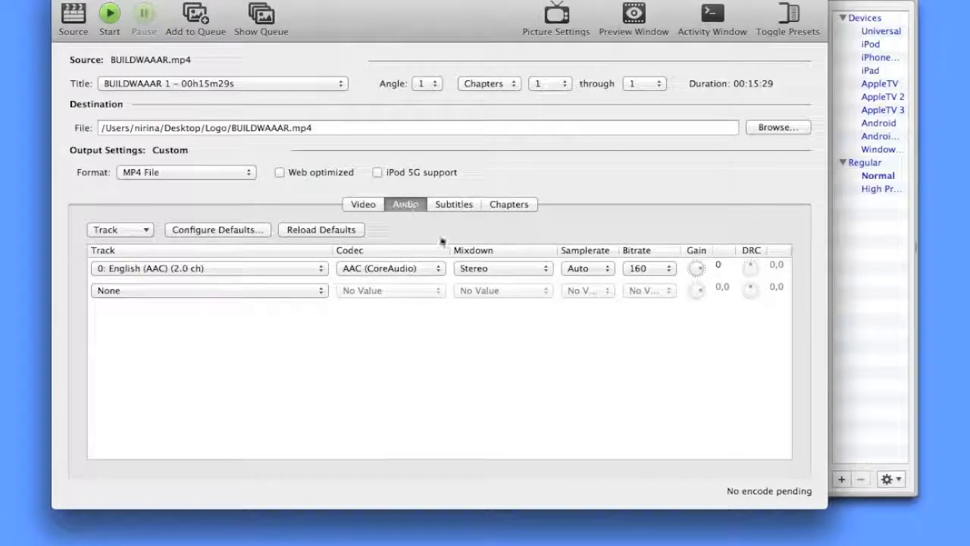
left_click(470, 267)
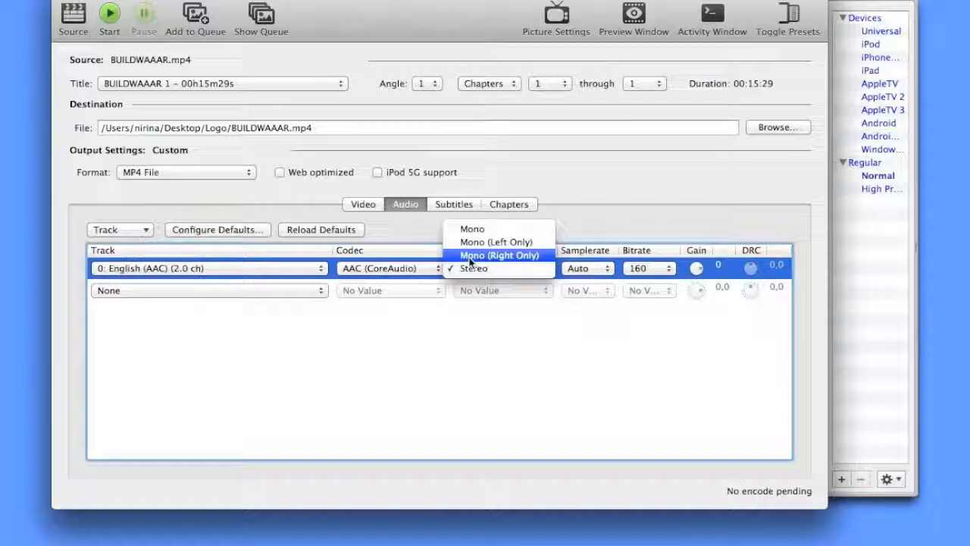
left_click(513, 274)
left_click(444, 204)
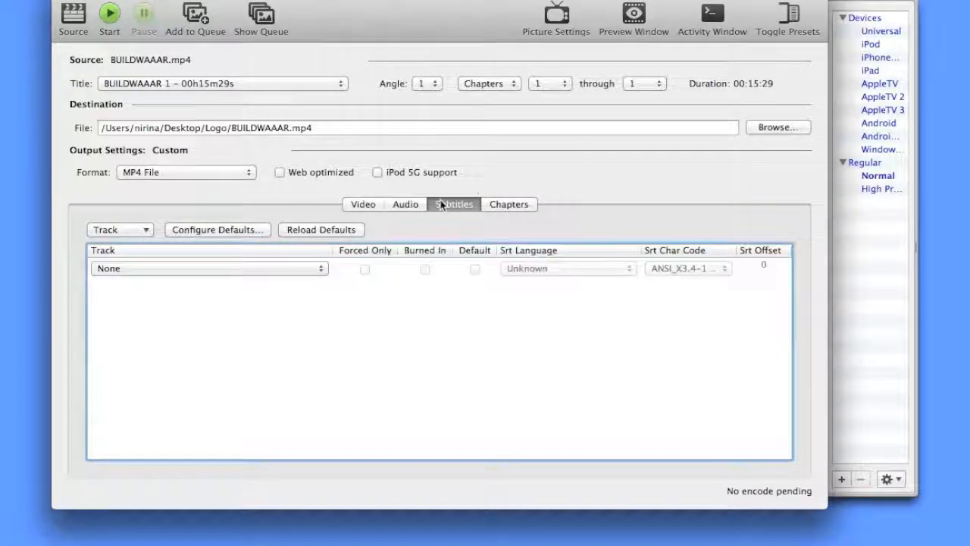
left_click(520, 204)
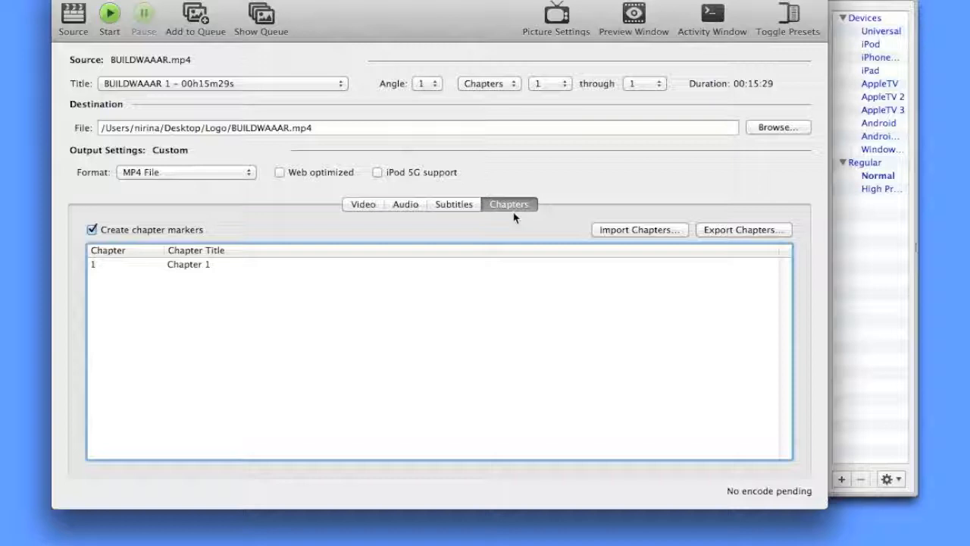
Step: Shift the main window slightly, then hide and reshow the presets list to examine the device presets
left_click_drag(437, 9, 452, 15)
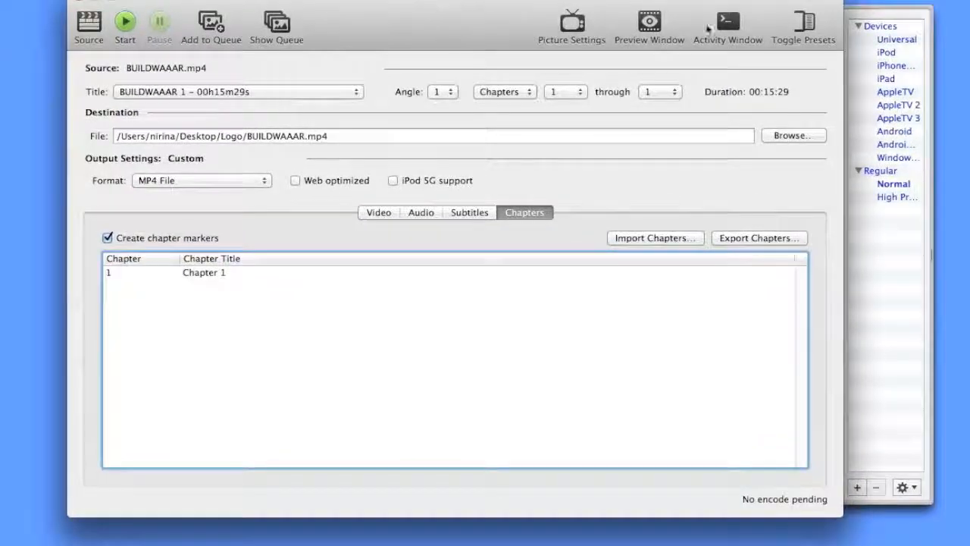
left_click(806, 23)
left_click(806, 21)
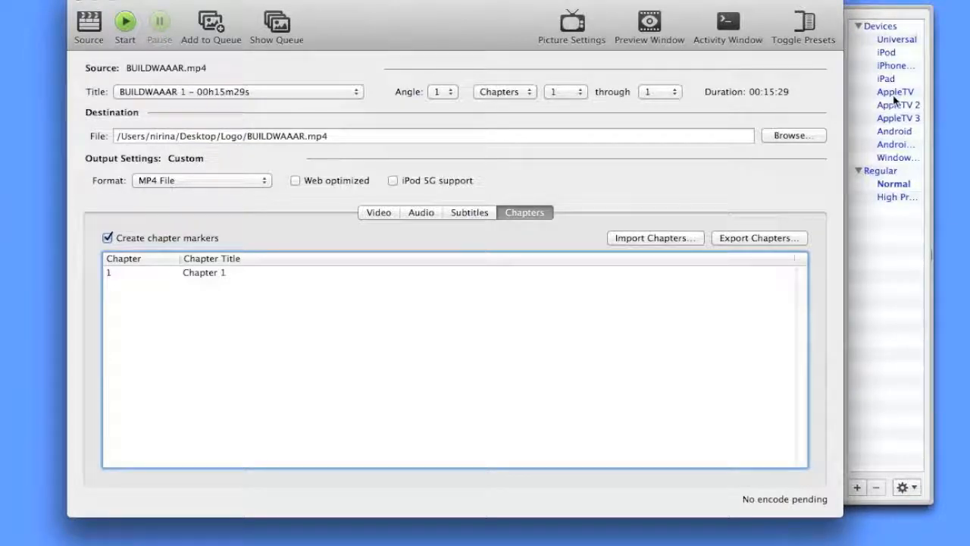
mouse_move(895, 100)
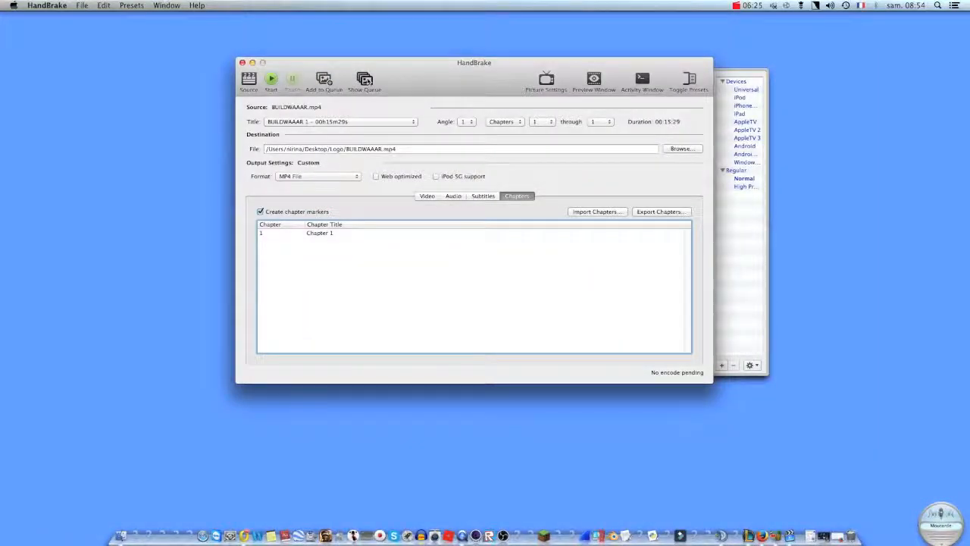
Step: Open the encoding queue and move its window away from the centre of the main window
left_click(364, 79)
left_click_drag(431, 274, 661, 184)
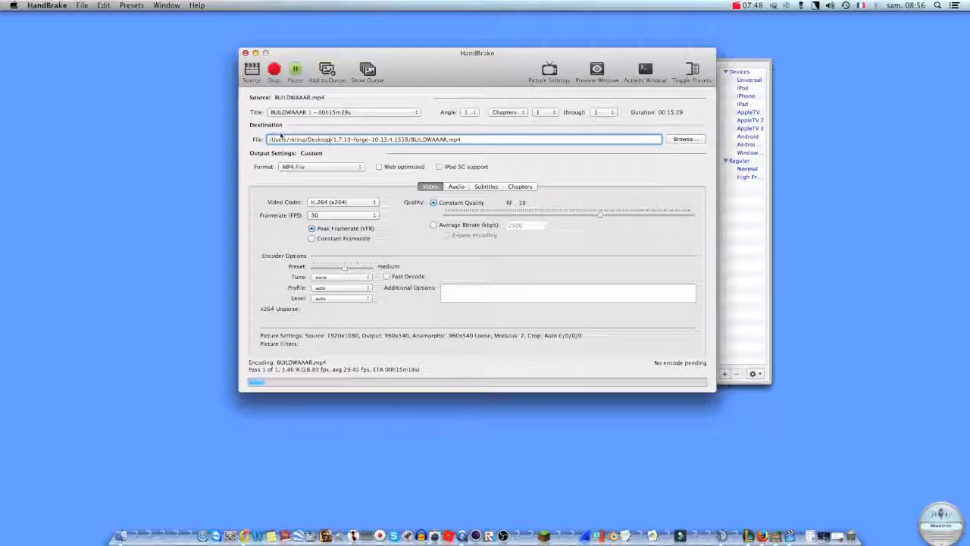
Step: Reposition the main window, check the running BUILDWAAAR.mp4 encode in the queue, and close the queue window
left_click_drag(393, 76, 382, 73)
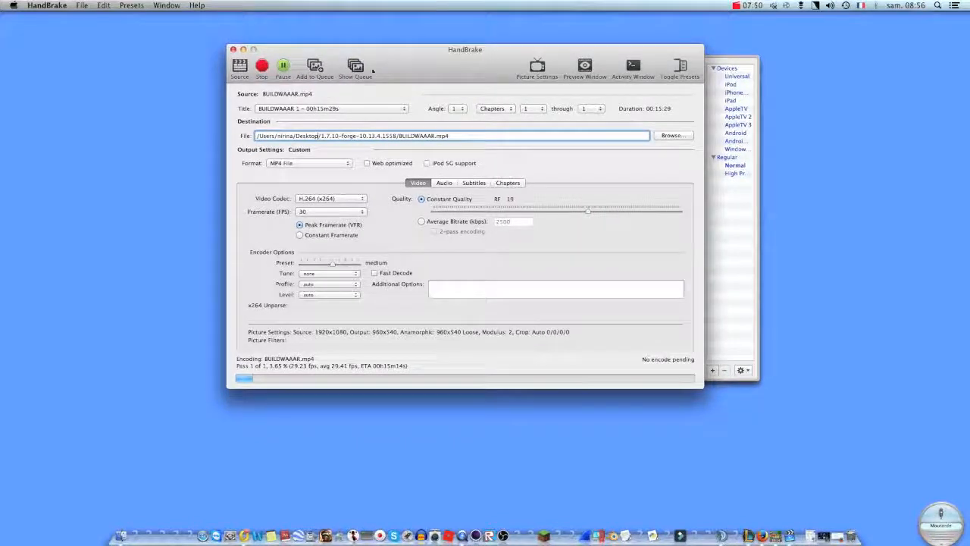
left_click(355, 68)
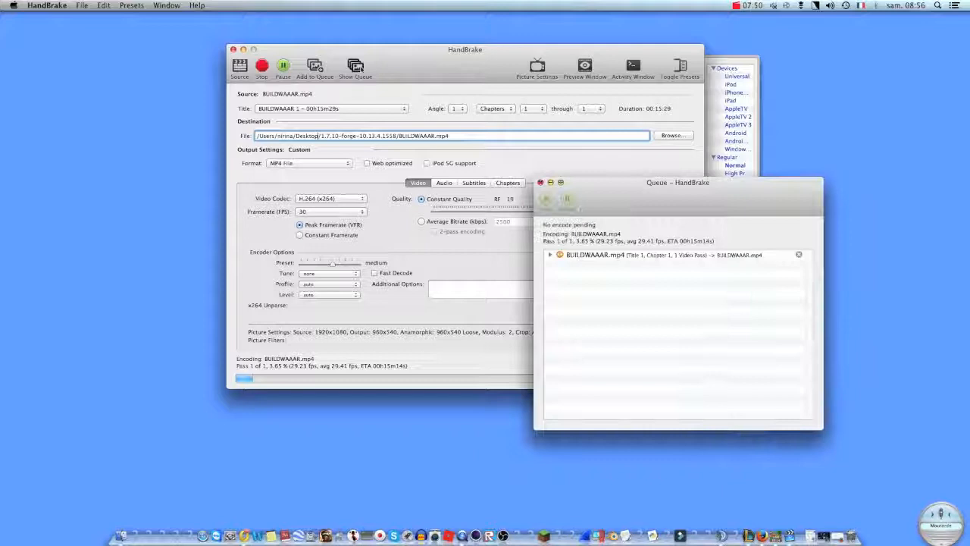
left_click(651, 259)
left_click(539, 182)
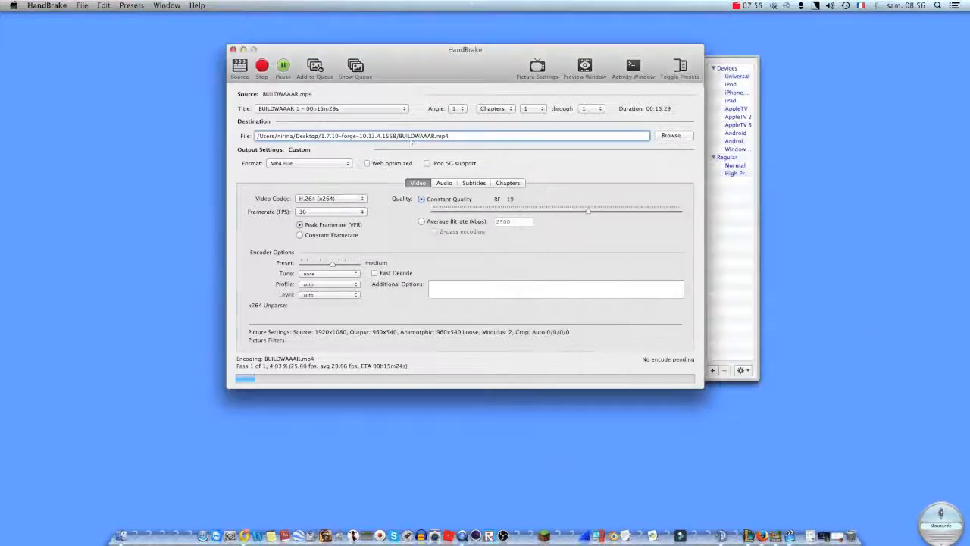